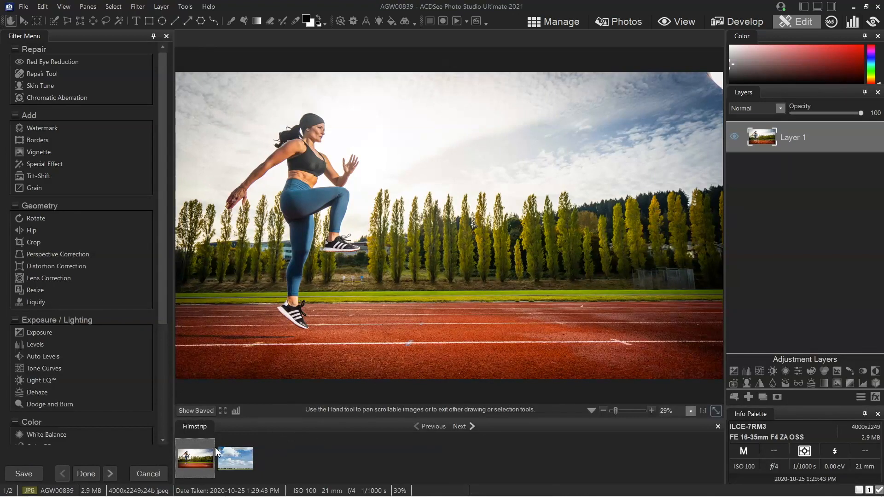
# Step: Add the blue sky photo as a layer above the runner photo, then scale and position it to cover the whole image
pyautogui.moveTo(234, 463); pyautogui.dragTo(779, 294)
pyautogui.moveTo(813, 178); pyautogui.dragTo(783, 173)
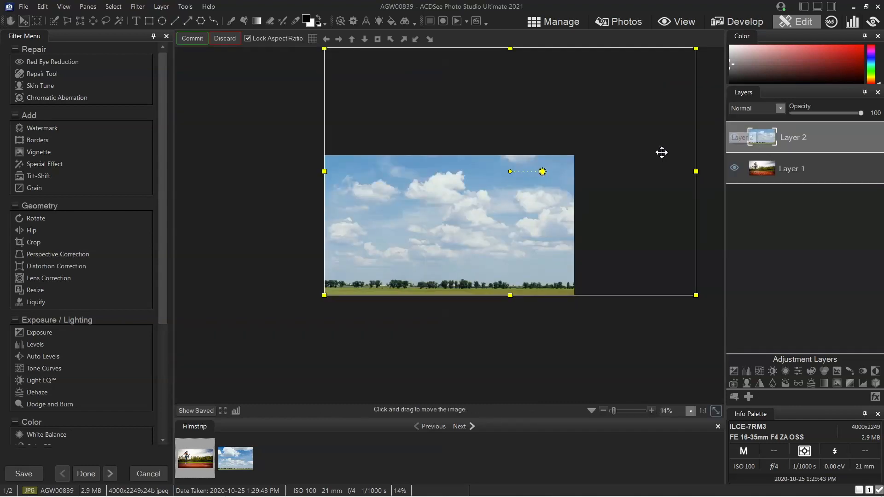
pyautogui.moveTo(698, 54); pyautogui.dragTo(580, 132)
pyautogui.moveTo(502, 231); pyautogui.dragTo(503, 251)
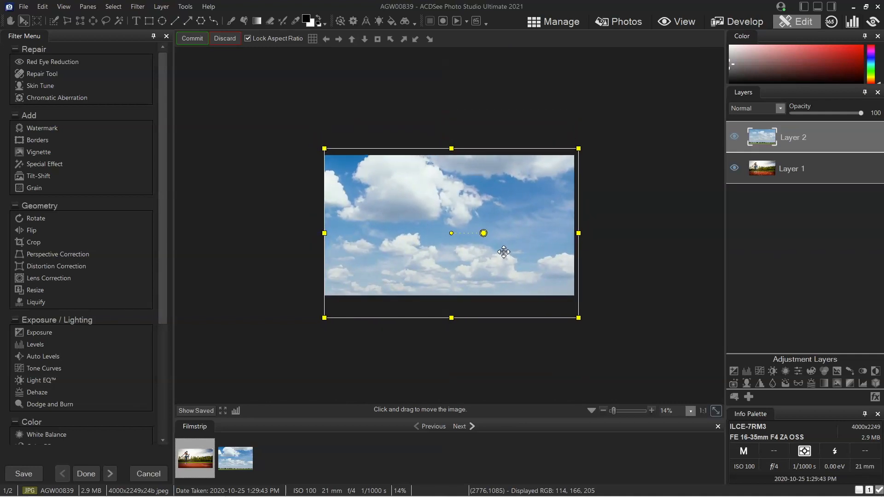
pyautogui.click(183, 41)
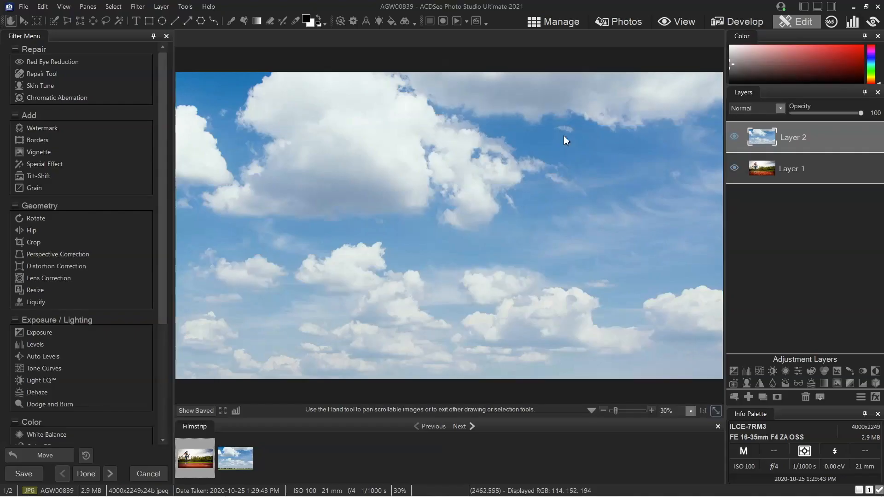
# Step: Set the sky layer's blend mode to Darken and compare the image with the layer hidden and shown
pyautogui.click(734, 137)
pyautogui.click(734, 138)
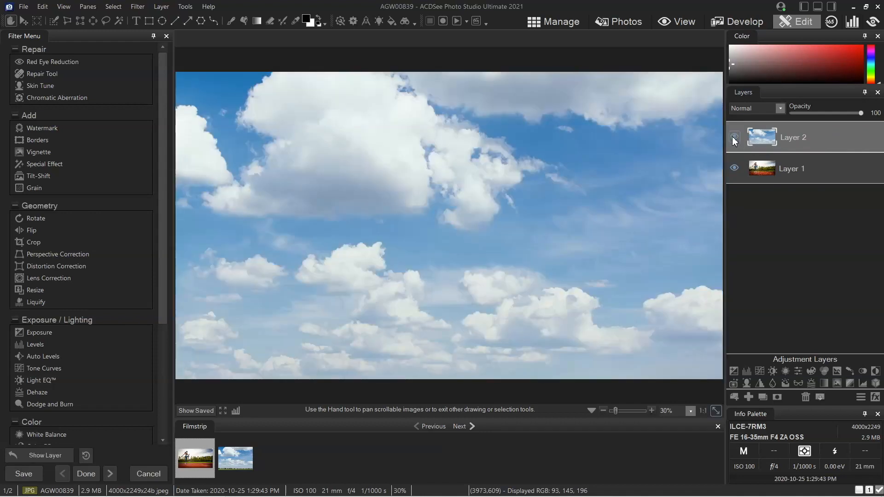
pyautogui.click(755, 107)
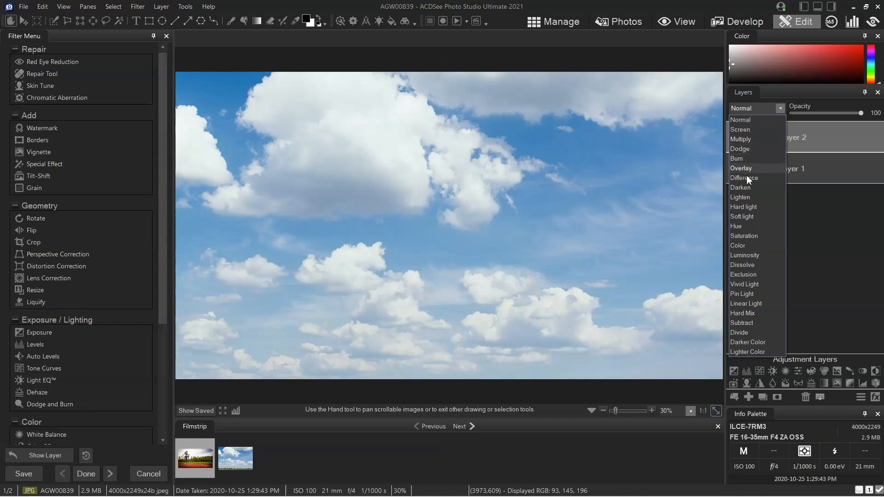
pyautogui.click(746, 188)
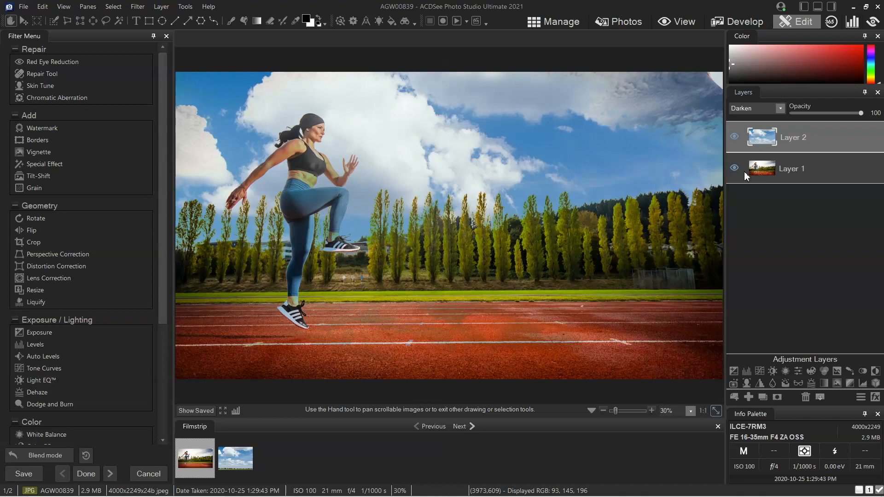
pyautogui.click(735, 139)
pyautogui.click(735, 139)
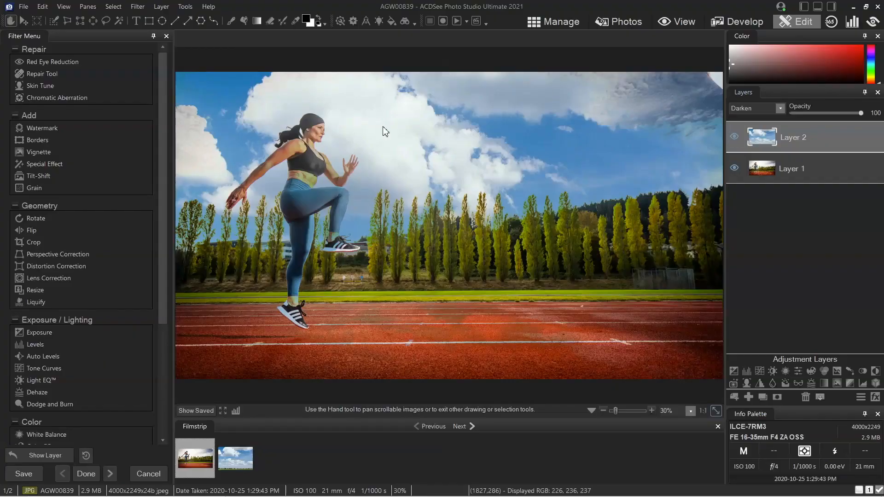
pyautogui.click(735, 137)
pyautogui.click(735, 136)
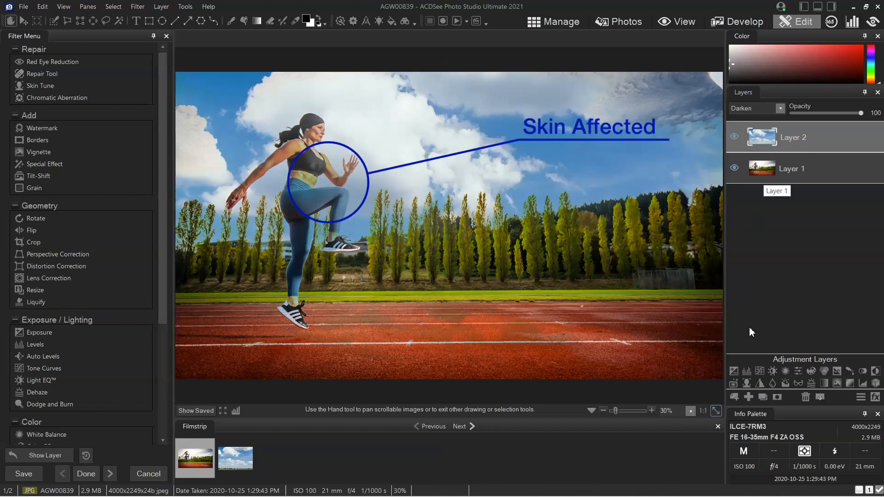
# Step: Add a mask to the sky layer and paint black over the runner's face and torso with a size 205 brush
pyautogui.click(777, 398)
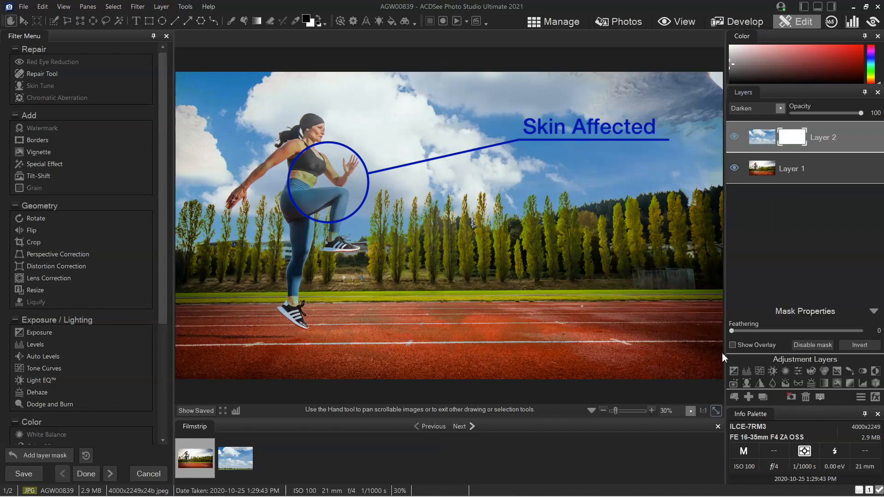
pyautogui.click(231, 21)
pyautogui.scroll(-10, 320, 157)
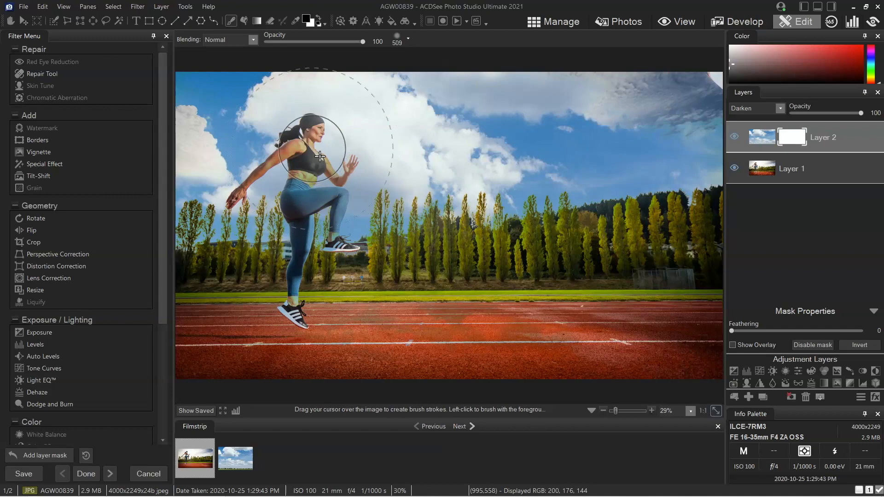
pyautogui.scroll(-4, 319, 156)
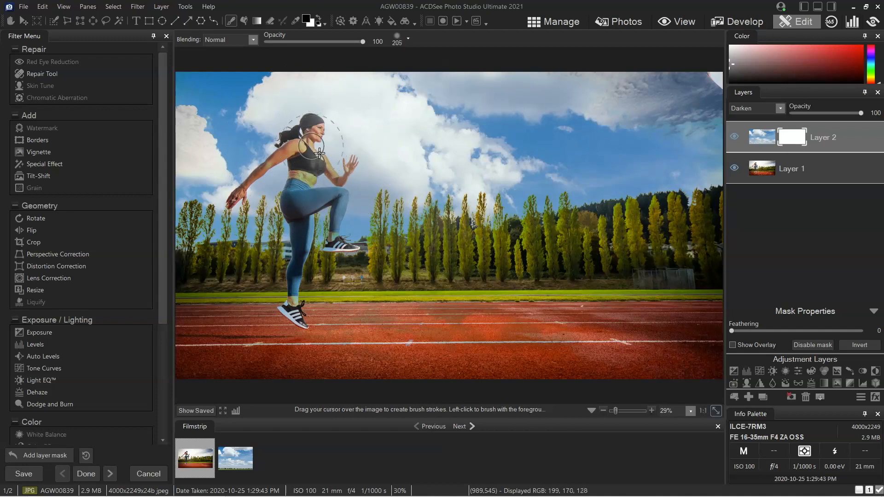
pyautogui.moveTo(322, 133)
pyautogui.mouseDown()
pyautogui.moveTo(306, 157)
pyautogui.moveTo(315, 215)
pyautogui.moveTo(313, 196)
pyautogui.mouseUp()
# Step: Refine the sky mask with smaller brushes, painting black over the runner's arms, raised leg and shoe, and white where sky is needed around them
pyautogui.scroll(-7, 278, 163)
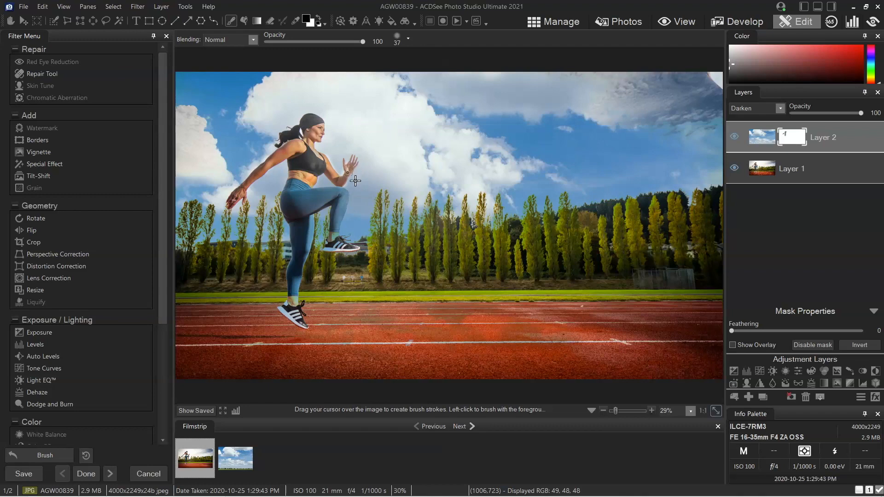
pyautogui.scroll(3, 313, 201)
pyautogui.moveTo(347, 223)
pyautogui.mouseDown()
pyautogui.moveTo(342, 250)
pyautogui.moveTo(357, 256)
pyautogui.mouseUp()
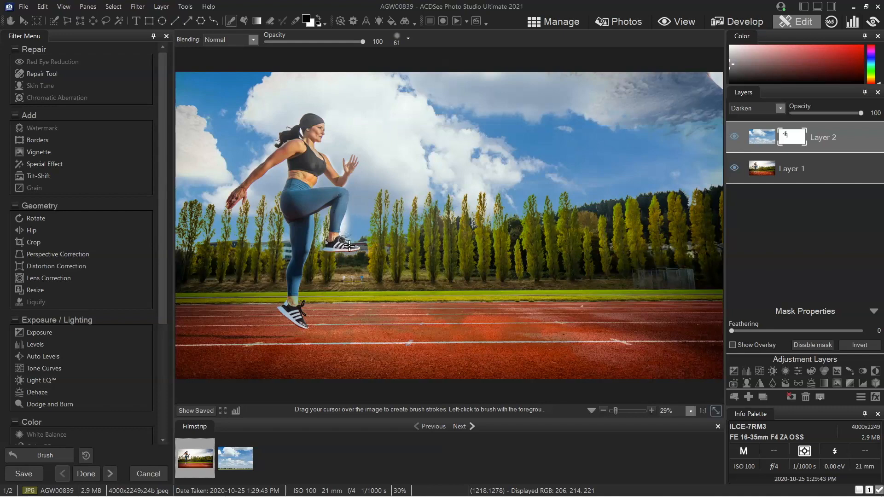
pyautogui.click(319, 22)
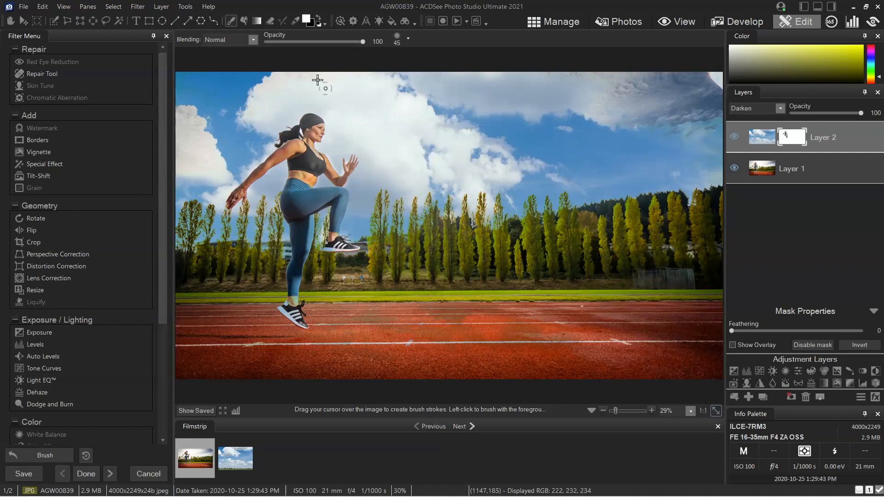
# Step: Paint black on the sky mask along the central trees and compare the image with the sky layer hidden and shown
pyautogui.click(318, 22)
pyautogui.scroll(3, 322, 258)
pyautogui.scroll(2, 323, 258)
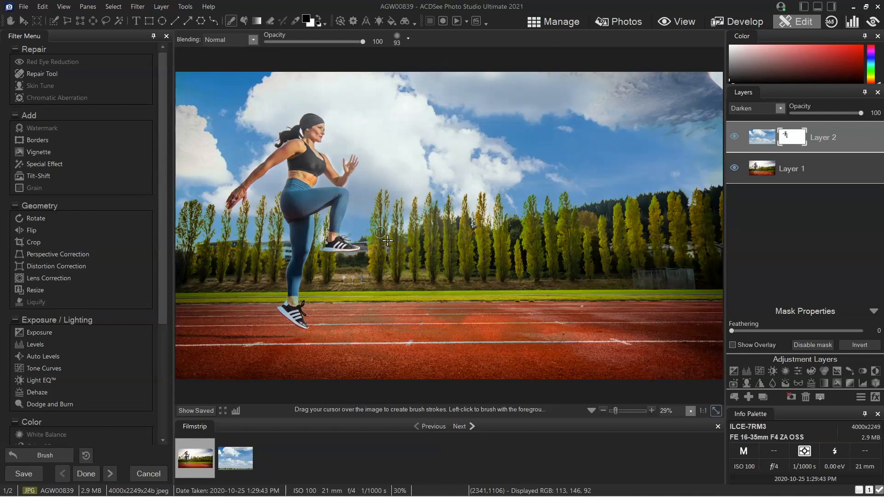
pyautogui.scroll(-2, 675, 104)
pyautogui.click(734, 137)
pyautogui.click(735, 137)
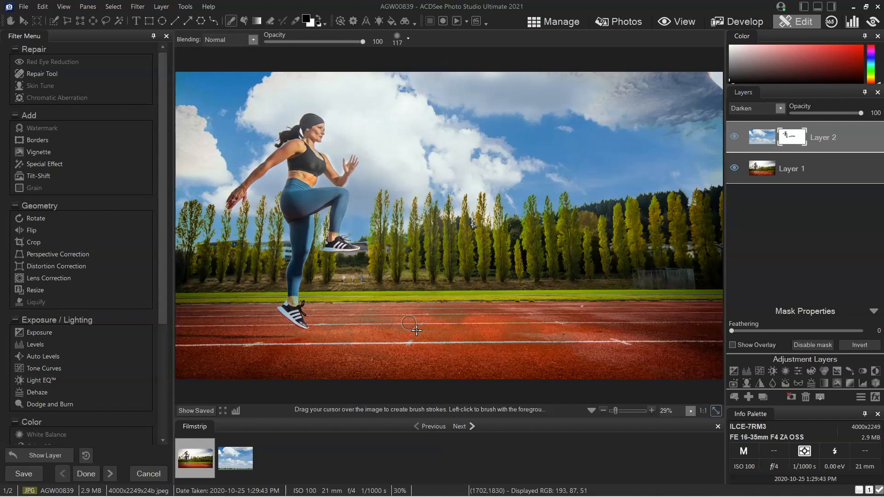
# Step: Mask the sky layer off the grass and running track with a size 373 black brush and compare it hidden and shown
pyautogui.scroll(5, 410, 330)
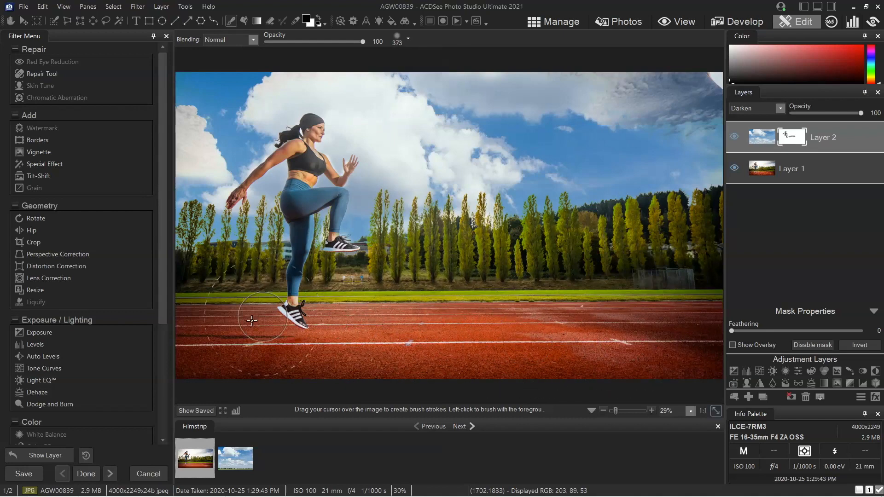
pyautogui.moveTo(223, 321)
pyautogui.mouseDown()
pyautogui.moveTo(564, 353)
pyautogui.moveTo(633, 349)
pyautogui.moveTo(652, 327)
pyautogui.moveTo(386, 301)
pyautogui.mouseUp()
pyautogui.click(737, 135)
pyautogui.click(736, 134)
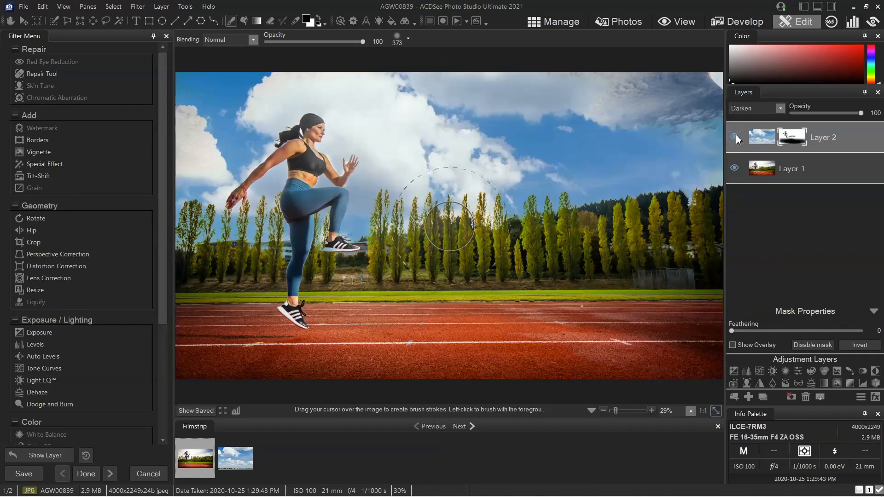
# Step: Examine the dark cloud area in the photo's upper-right corner with the sky layer hidden and shown
pyautogui.moveTo(674, 131)
pyautogui.mouseDown()
pyautogui.moveTo(704, 105)
pyautogui.moveTo(668, 77)
pyautogui.moveTo(639, 97)
pyautogui.moveTo(674, 123)
pyautogui.moveTo(720, 108)
pyautogui.moveTo(708, 93)
pyautogui.moveTo(644, 97)
pyautogui.moveTo(688, 121)
pyautogui.moveTo(707, 107)
pyautogui.moveTo(700, 97)
pyautogui.moveTo(660, 113)
pyautogui.moveTo(684, 123)
pyautogui.moveTo(703, 101)
pyautogui.moveTo(657, 82)
pyautogui.mouseUp()
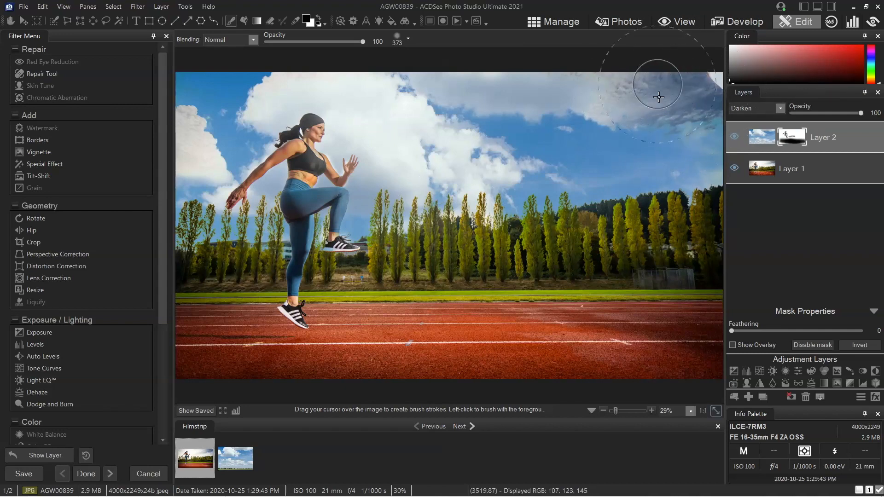
pyautogui.click(733, 137)
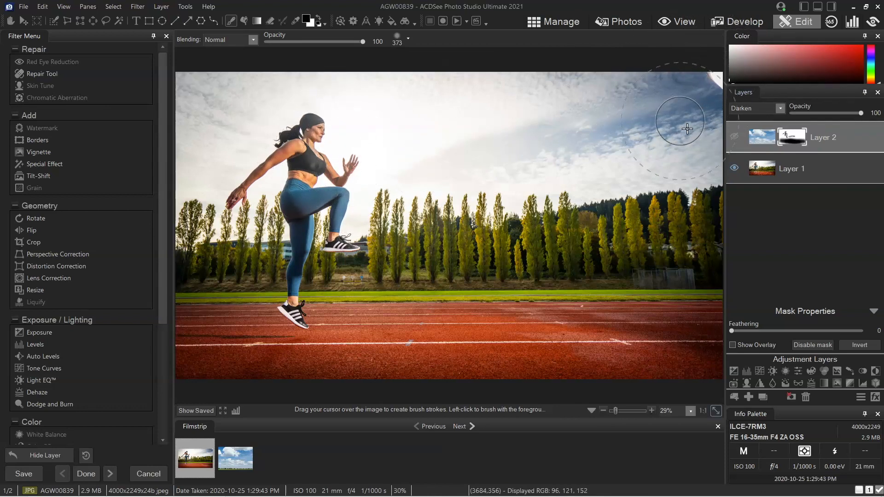
pyautogui.scroll(-2, 672, 115)
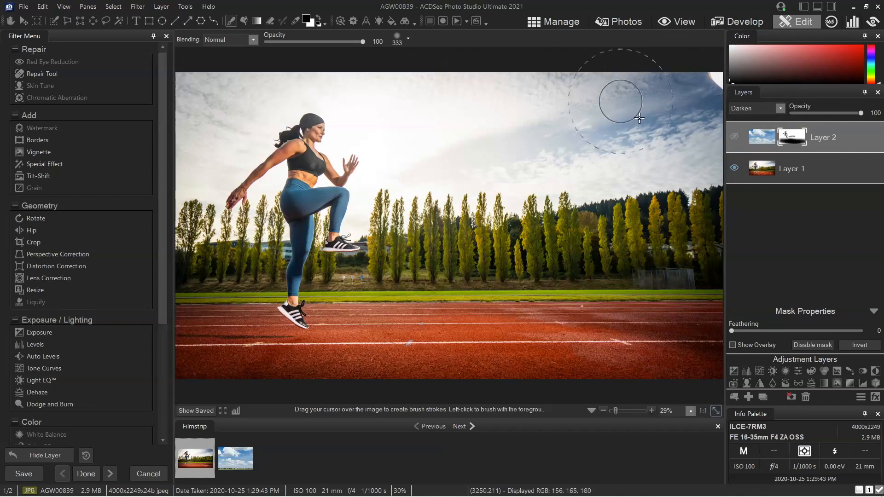
pyautogui.click(735, 136)
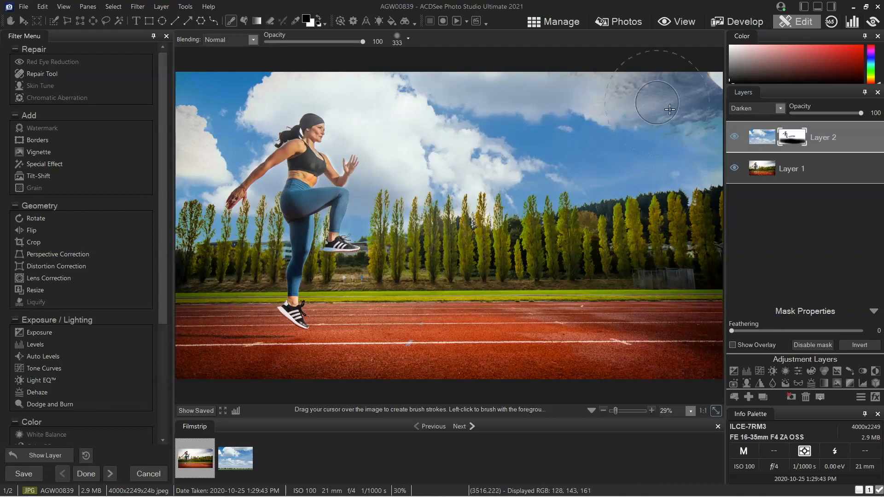
# Step: Add a blank layer directly above Layer 1 and paint white over the upper-right sky with a size 333 brush
pyautogui.click(800, 167)
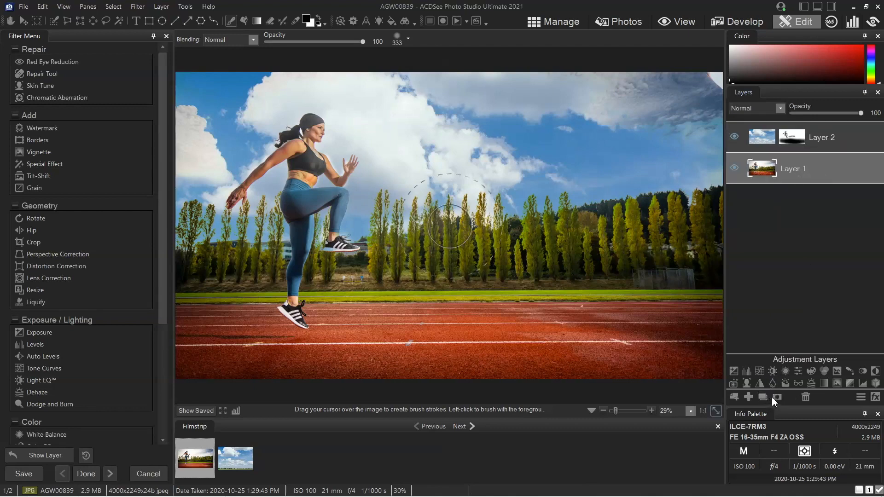
pyautogui.click(748, 397)
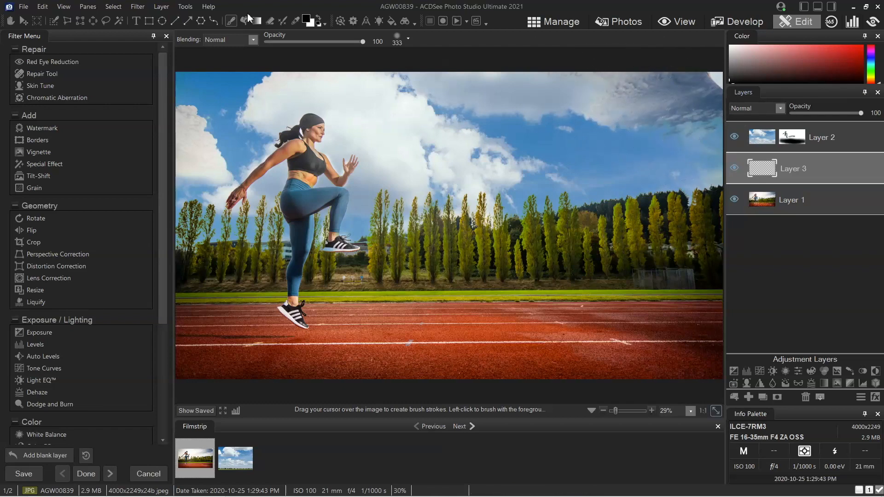
pyautogui.click(325, 22)
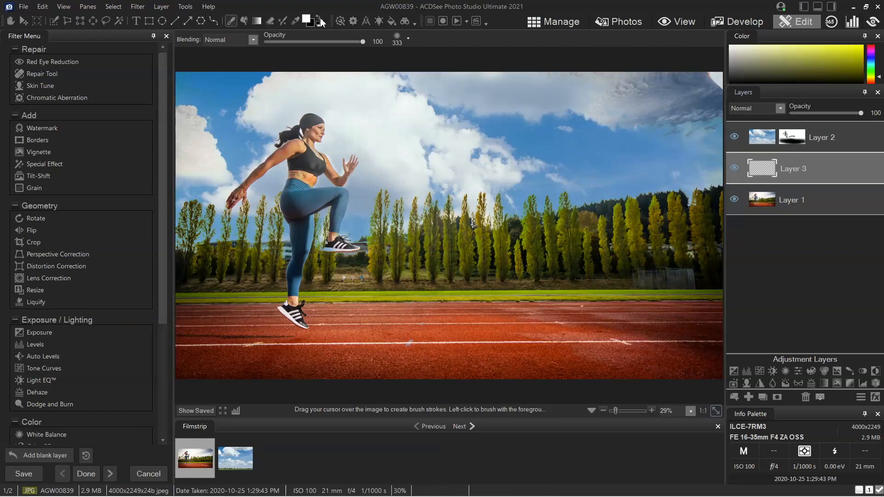
pyautogui.moveTo(693, 95)
pyautogui.mouseDown()
pyautogui.moveTo(631, 90)
pyautogui.moveTo(718, 84)
pyautogui.moveTo(711, 96)
pyautogui.mouseUp()
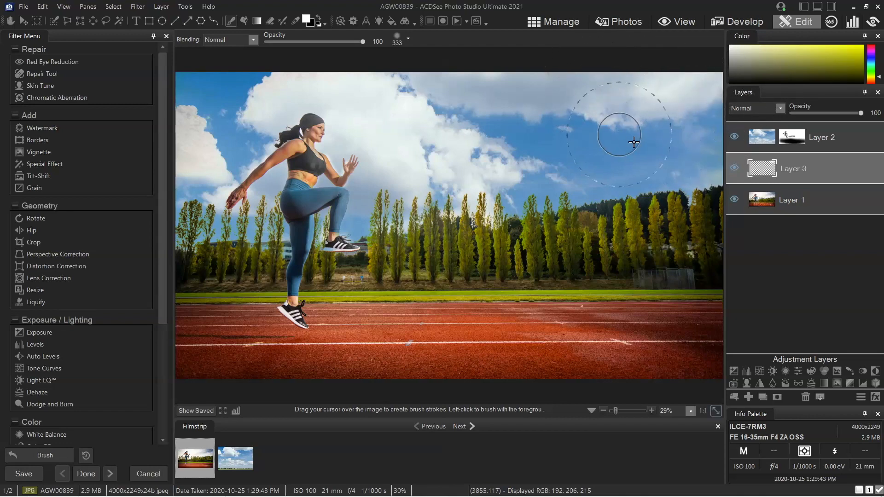
# Step: Examine the white paint on Layer 3 by hiding Layer 2 and Layer 1, and show both layers again
pyautogui.click(734, 137)
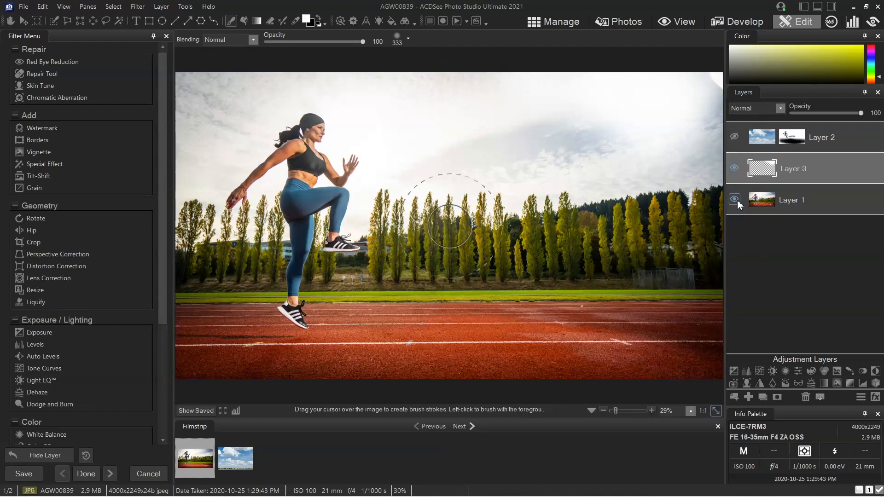
pyautogui.click(736, 199)
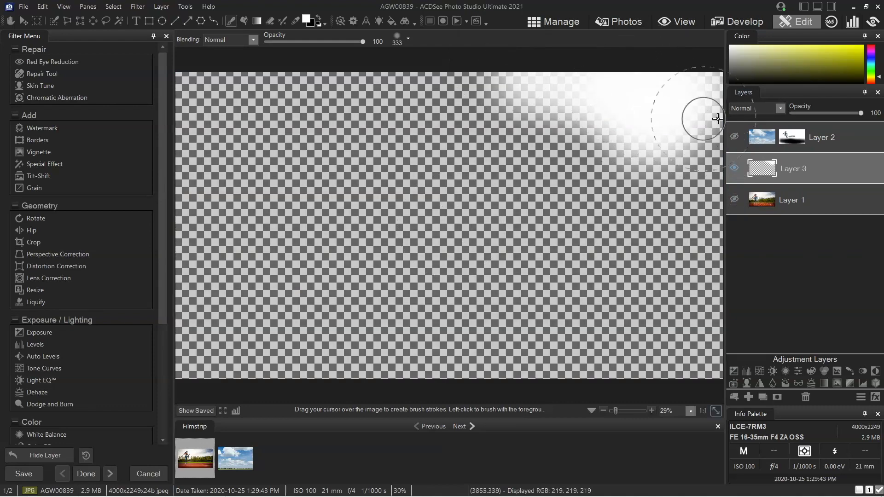
pyautogui.click(734, 137)
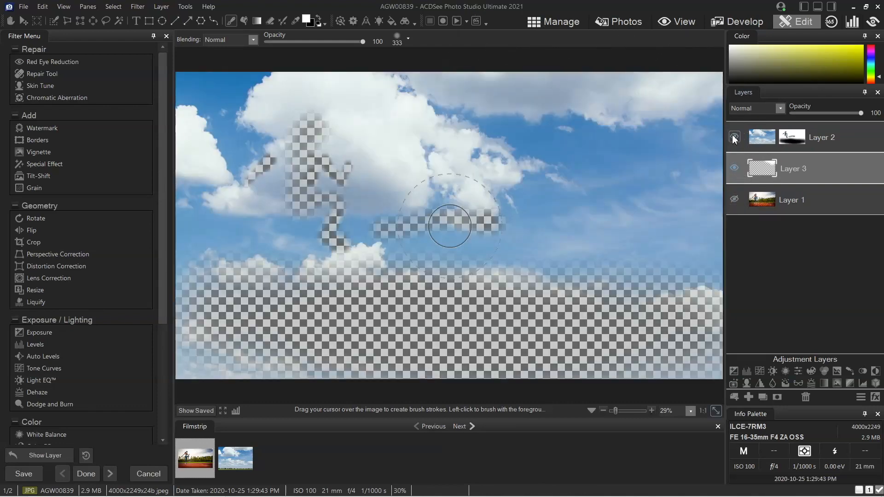
pyautogui.click(737, 199)
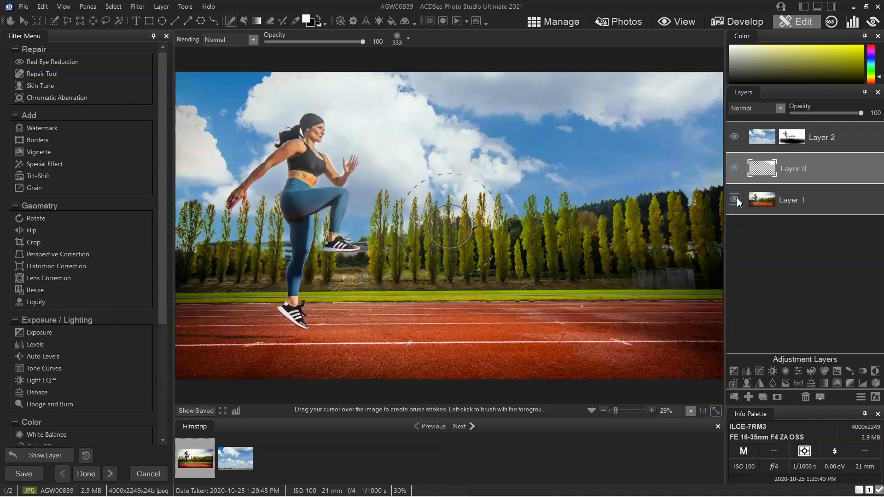